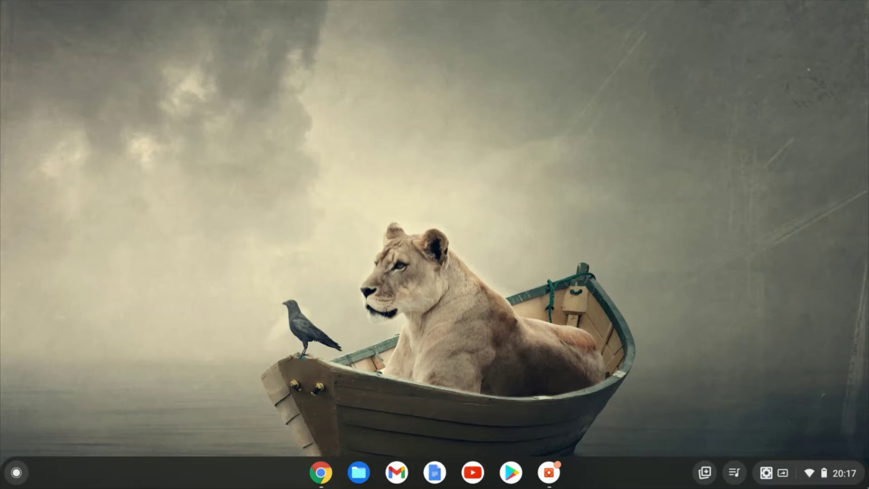
# Open the Quick Settings panel with Alt+Shift+S.
pyautogui.hotkey('alt', 'shift', 's')
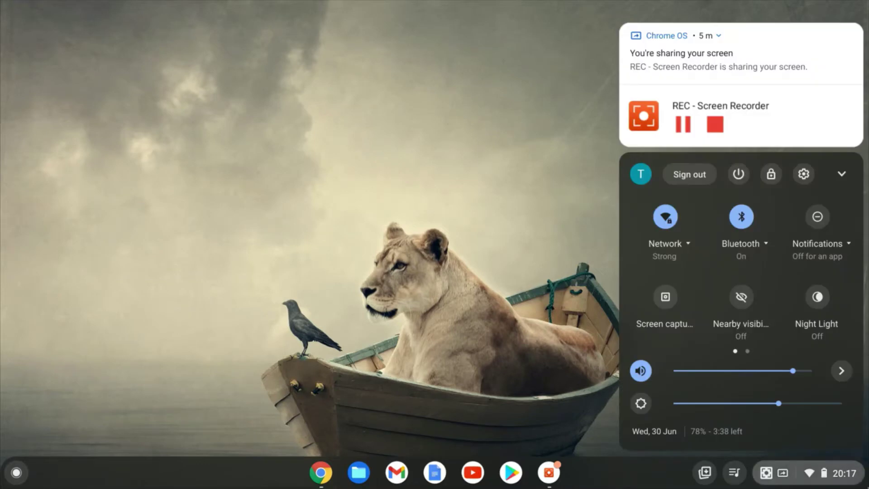
# Start a full-screen video recording in Screen capture, with Record microphone left off.
pyautogui.click(668, 297)
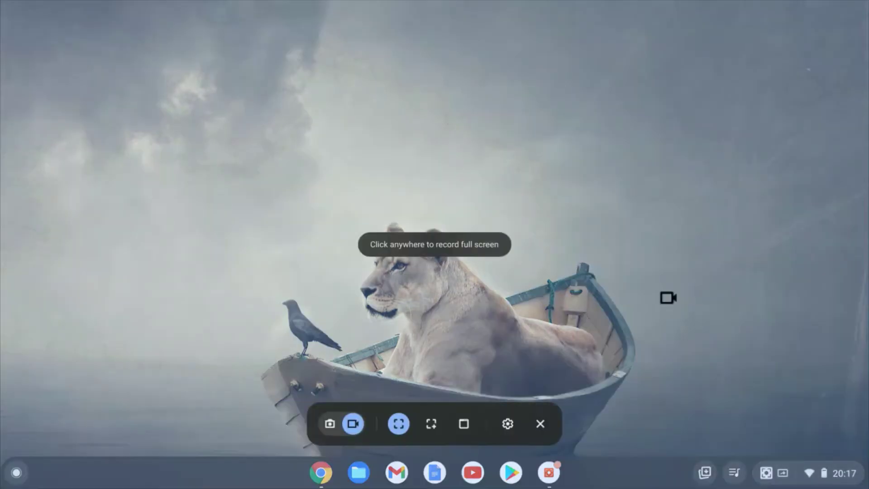
pyautogui.click(327, 423)
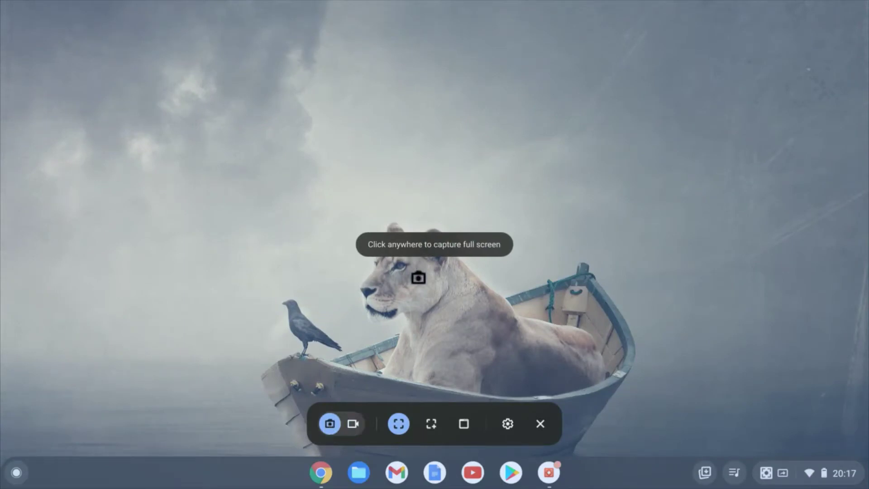
pyautogui.click(353, 425)
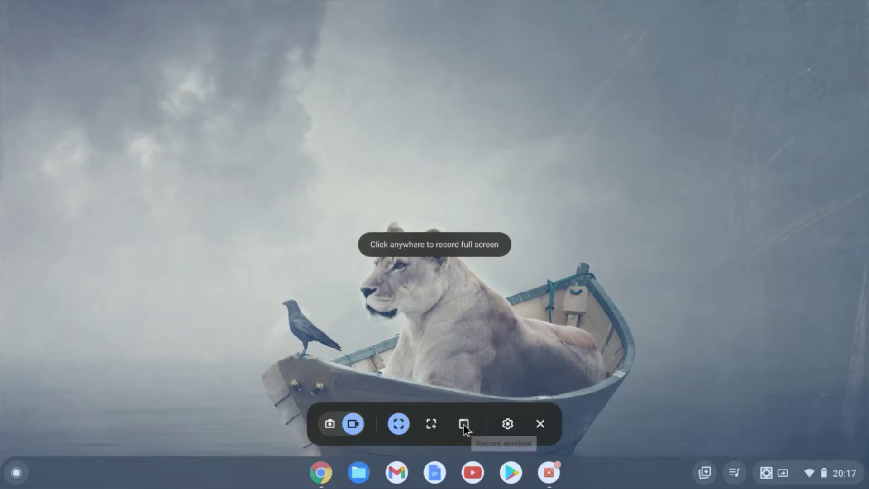
pyautogui.click(507, 424)
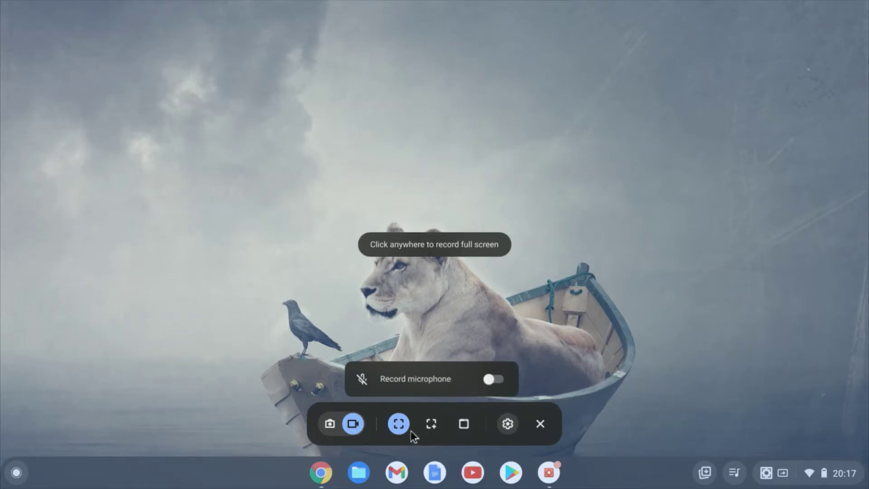
pyautogui.click(433, 253)
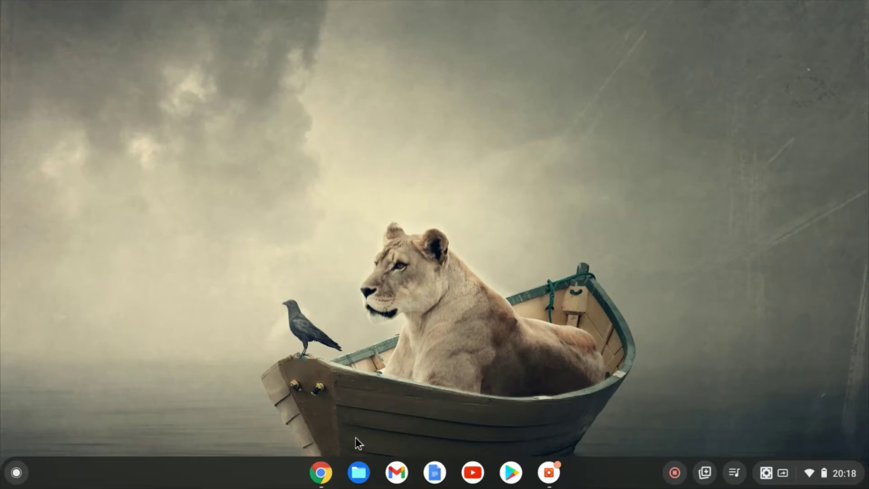
# Enter 'Testing recording!!!' in Chrome's Google search box, then stop the screen recording.
pyautogui.click(330, 472)
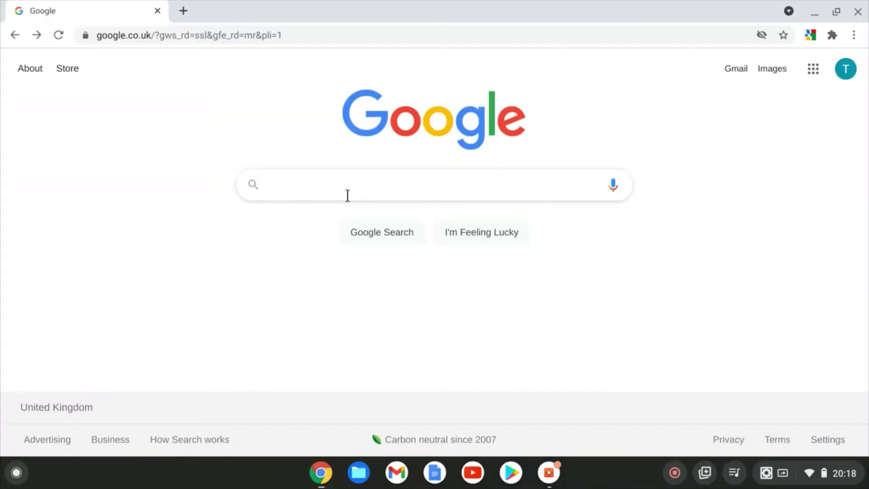
pyautogui.click(362, 185)
pyautogui.write('Testing')
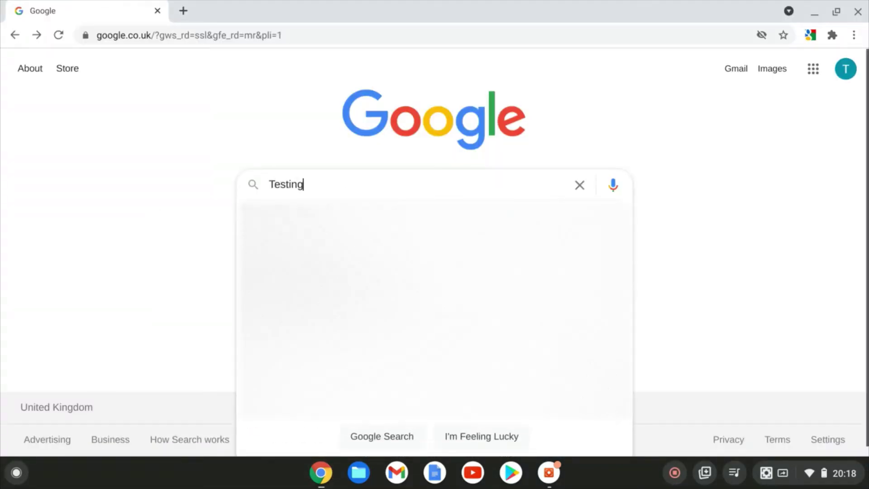
pyautogui.write(' recording!!!')
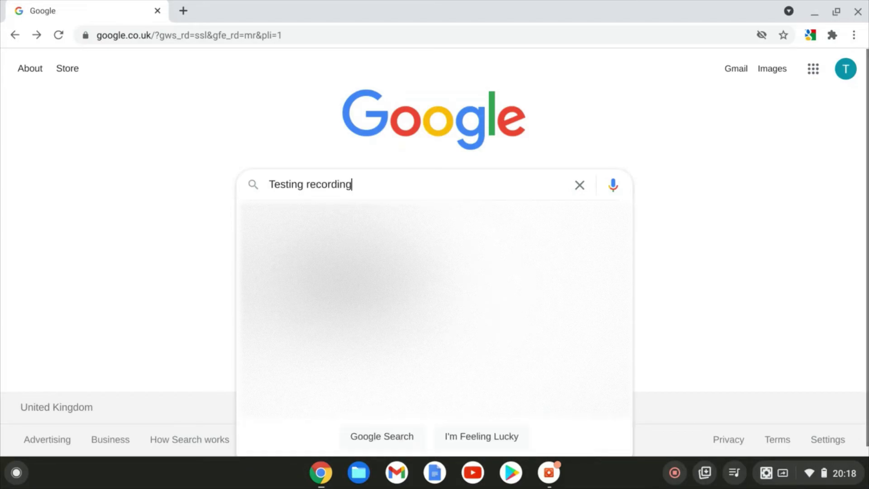
pyautogui.click(728, 186)
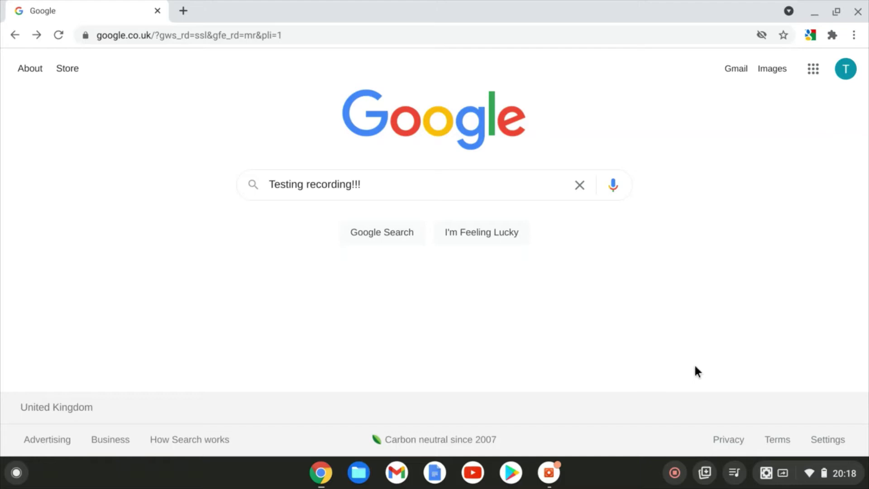
pyautogui.click(674, 473)
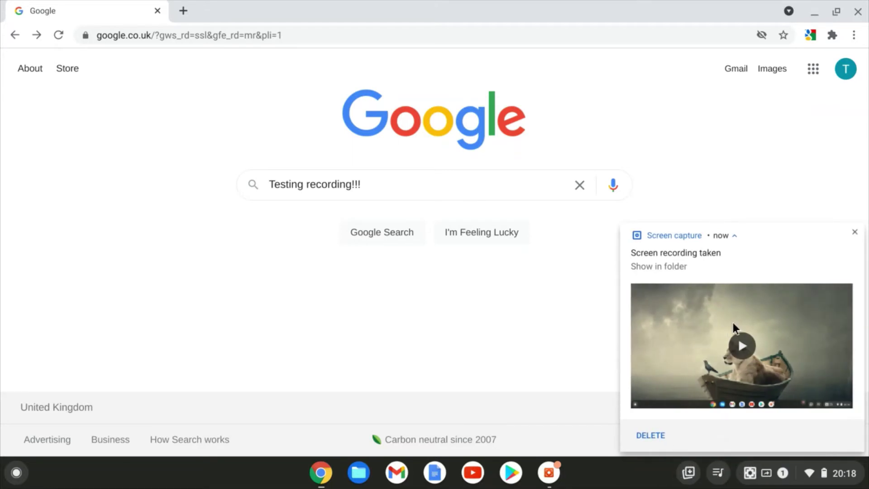
# Play Screen recording 2021-06-30 20.18.06.webm from Downloads in the video player.
pyautogui.click(696, 326)
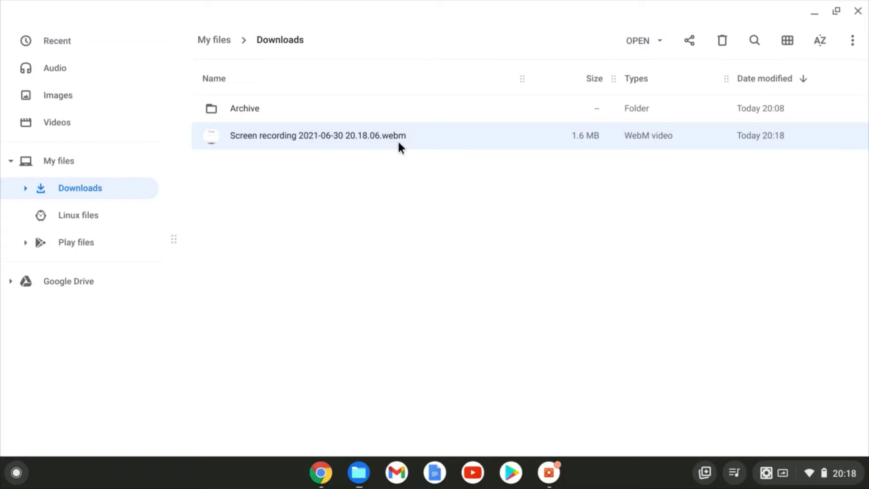
pyautogui.doubleClick(321, 142)
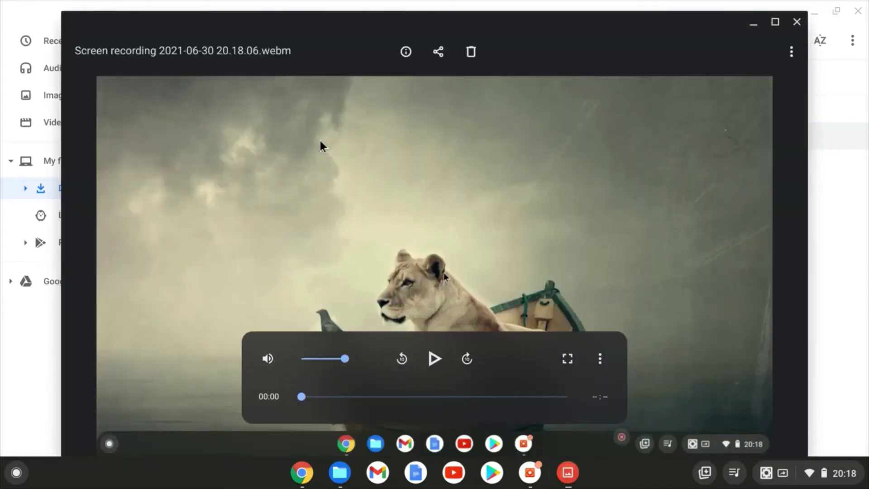
pyautogui.click(429, 358)
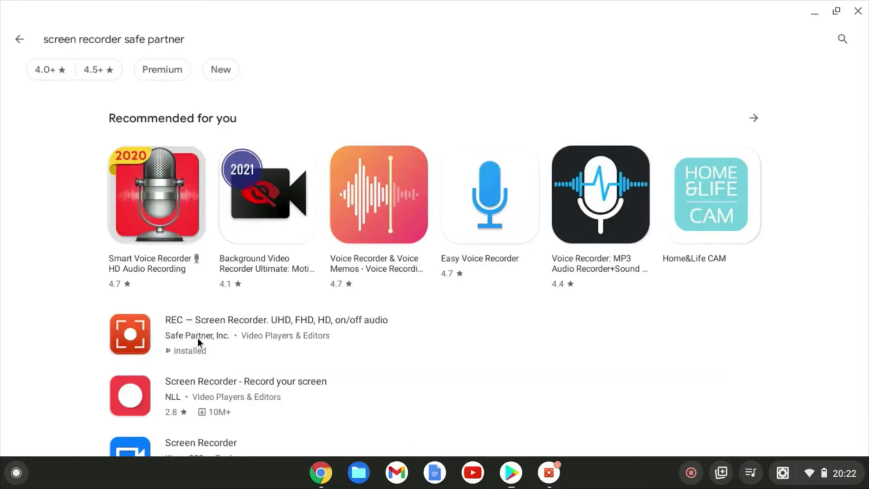
# Open the REC — Screen Recorder store page and scroll through its reviews and back up.
pyautogui.click(225, 337)
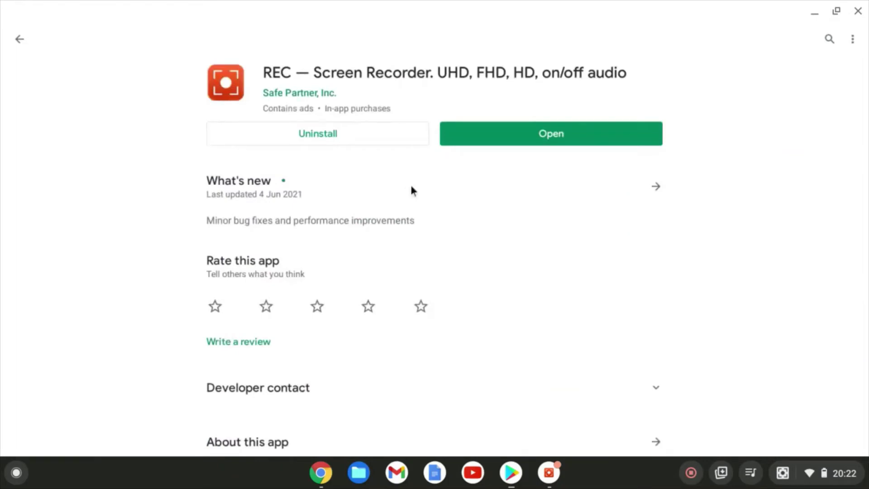
pyautogui.scroll(-5, 412, 188)
pyautogui.scroll(-6, 411, 189)
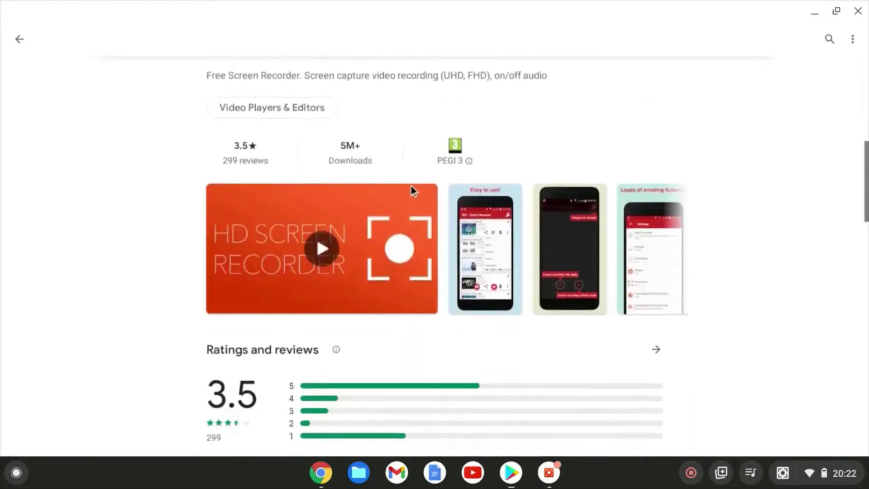
pyautogui.scroll(-1, 412, 189)
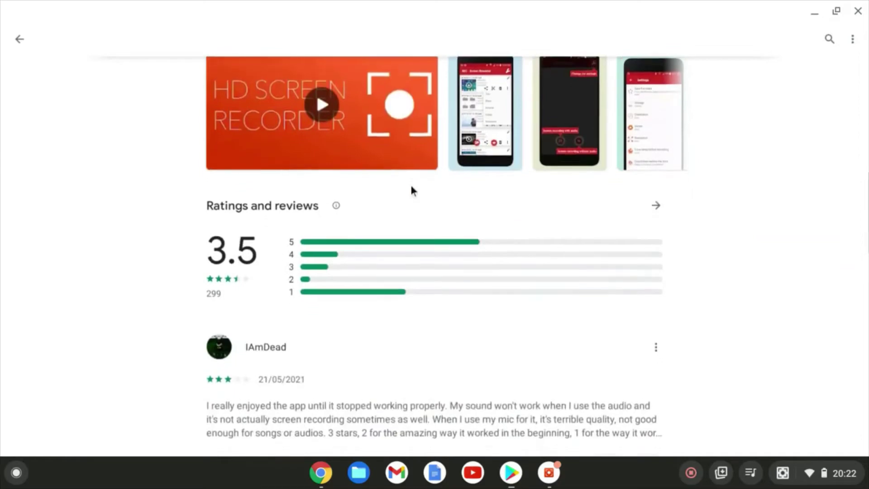
pyautogui.scroll(4, 412, 190)
pyautogui.scroll(8, 412, 188)
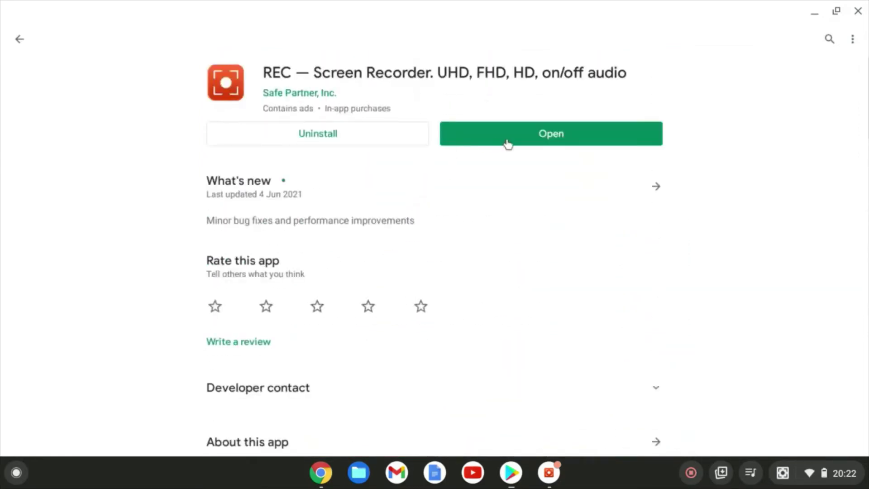
# Launch REC - Screen Recorder and scroll through its Settings list of orientation, bitrate and frame rate.
pyautogui.click(512, 144)
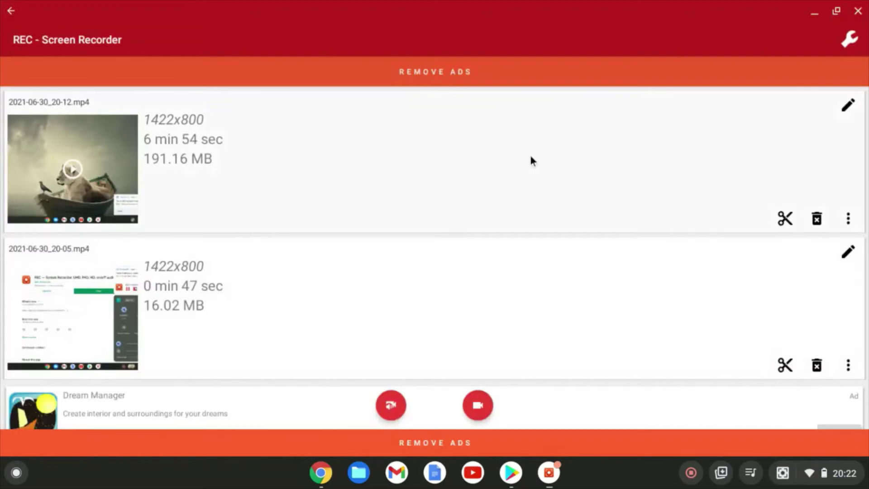
pyautogui.click(851, 40)
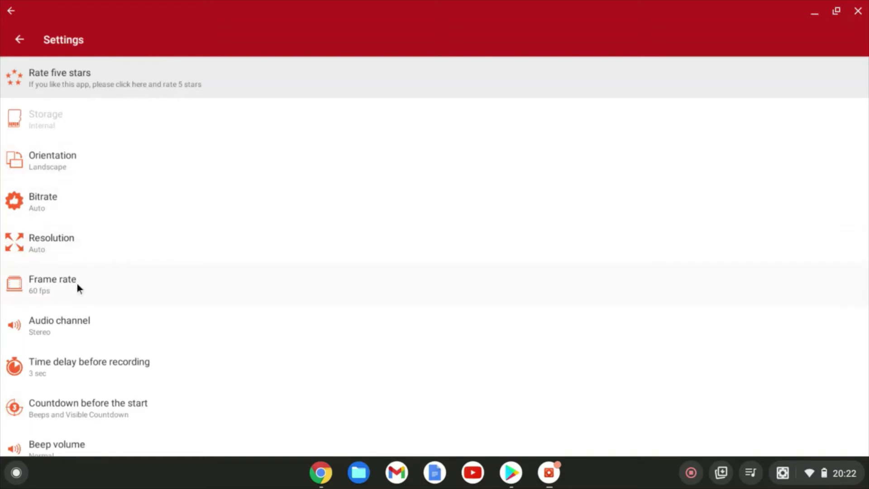
pyautogui.scroll(-5, 110, 314)
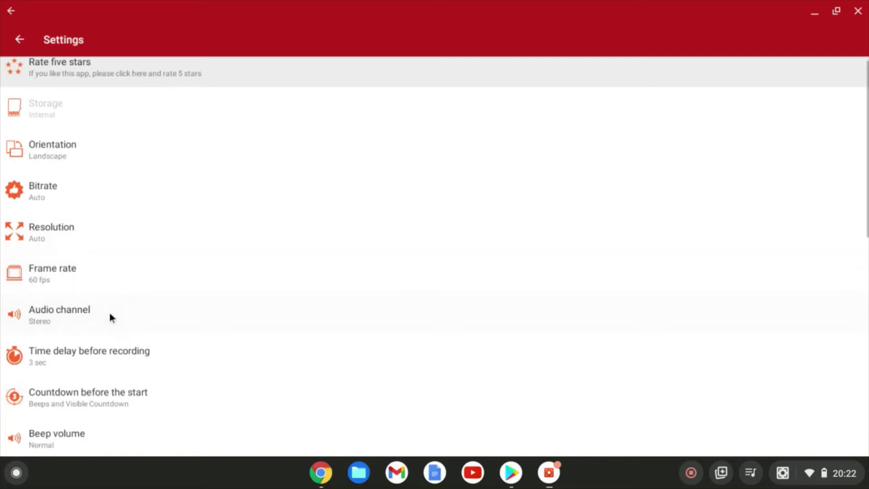
pyautogui.scroll(-8, 109, 313)
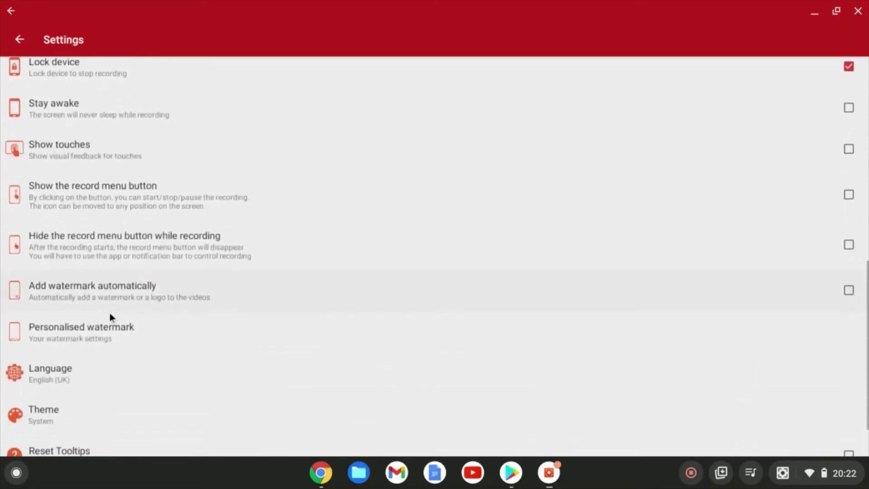
pyautogui.scroll(-3, 109, 313)
pyautogui.scroll(20, 109, 314)
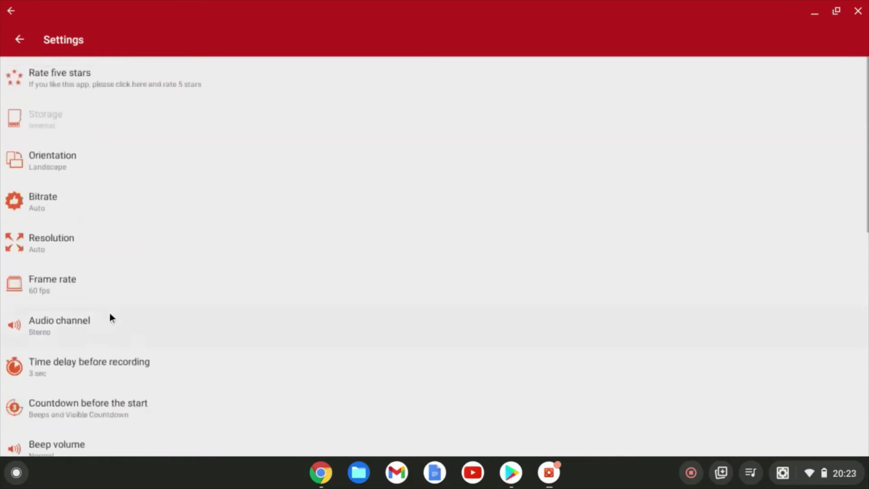
# From the recordings list, start a new landscape recording sharing the entire screen.
pyautogui.click(18, 40)
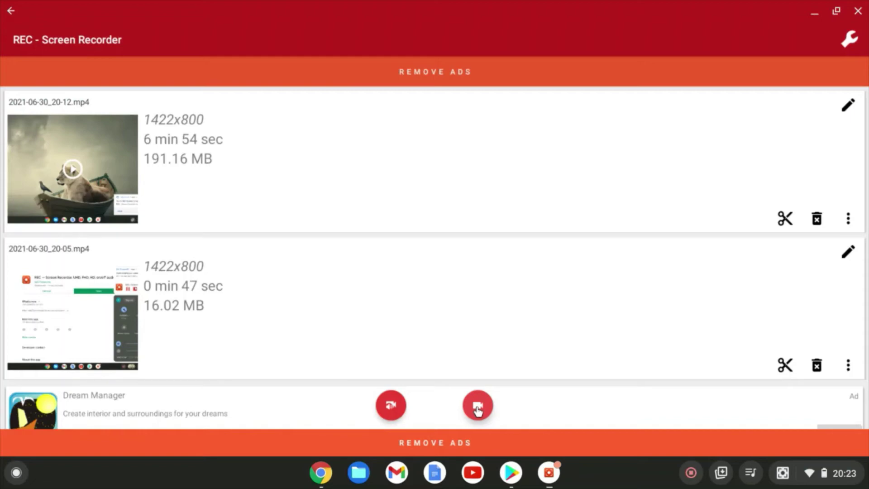
pyautogui.click(478, 406)
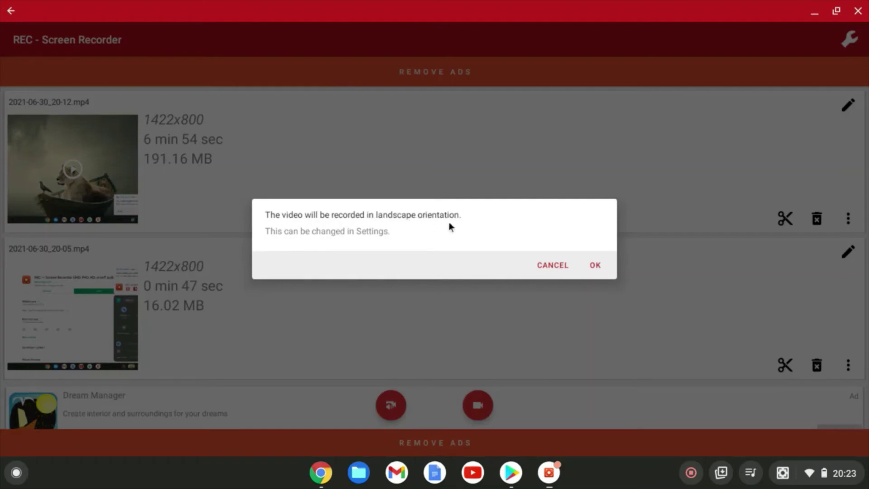
pyautogui.click(602, 270)
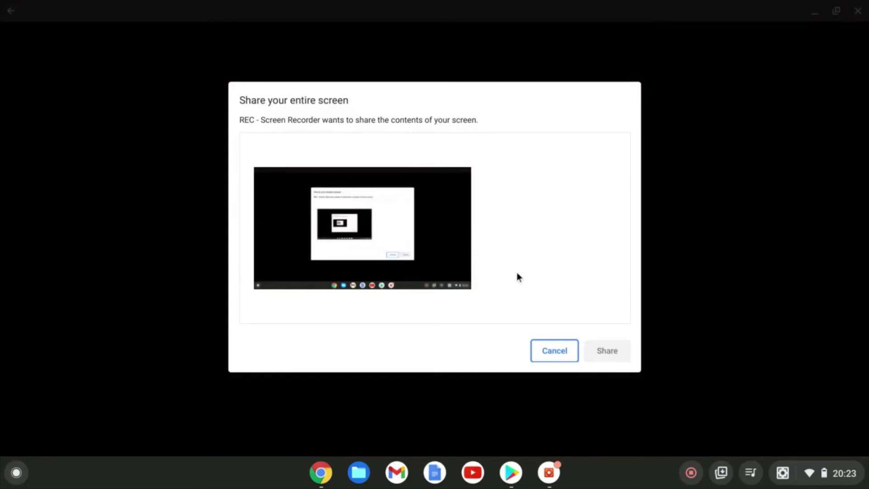
pyautogui.click(458, 221)
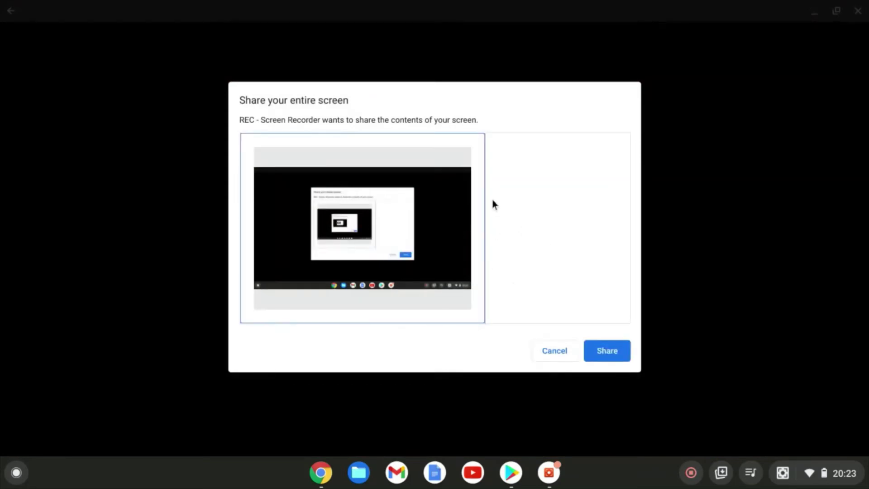
pyautogui.click(606, 351)
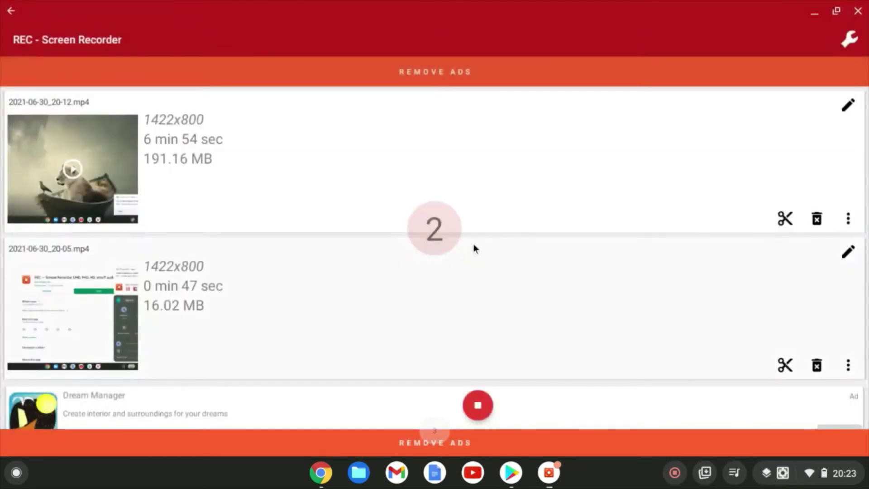
# Minimize the REC window and dismiss the 'You're sharing your screen' notice.
pyautogui.click(816, 12)
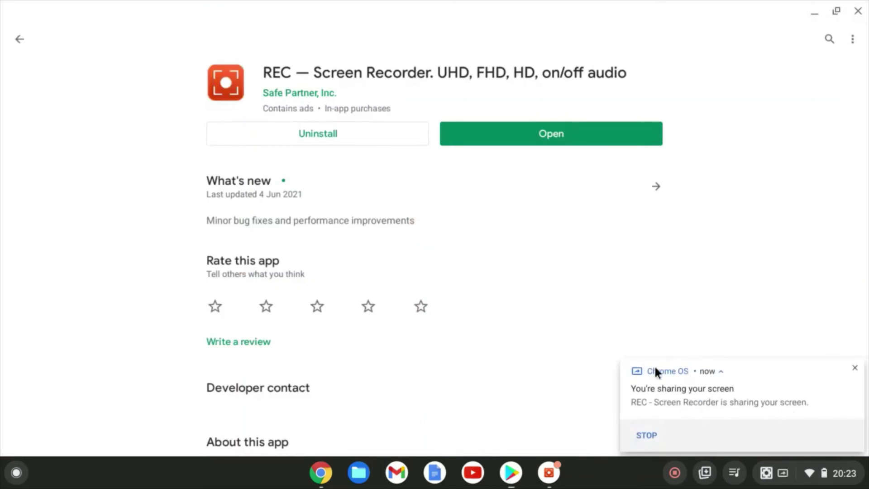
pyautogui.click(855, 368)
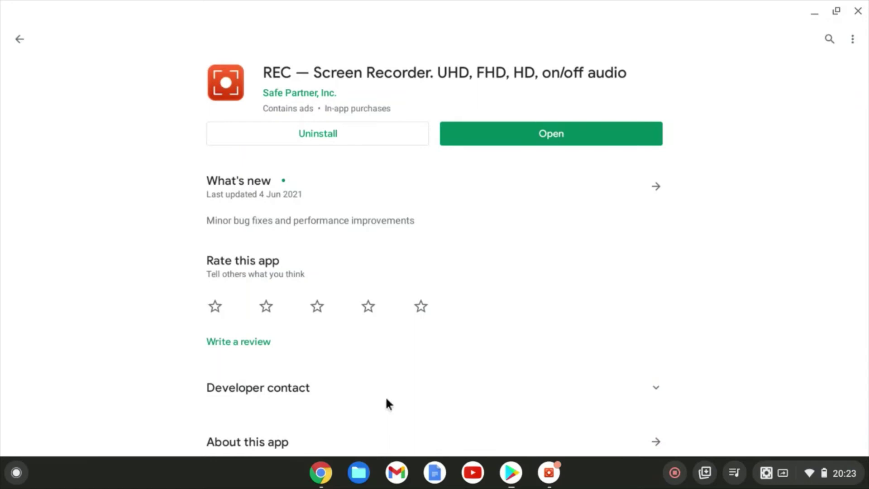
# Enter 'Testing recording AGAIN!' in Chrome's Google search box, then restore REC from the shelf.
pyautogui.click(331, 466)
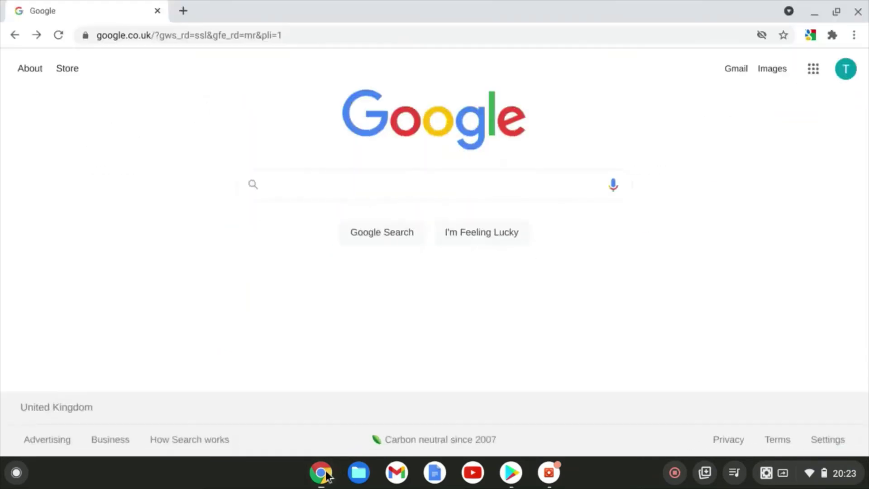
pyautogui.click(317, 192)
pyautogui.write('Test')
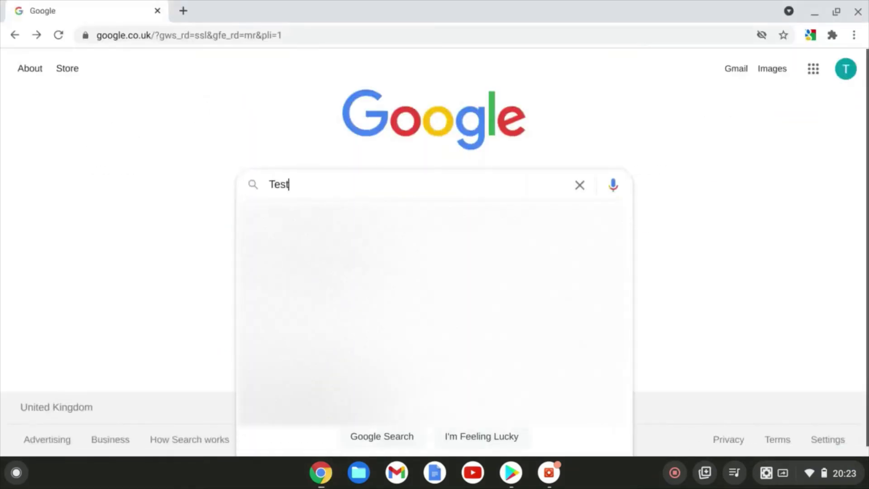
pyautogui.write('ing recordin')
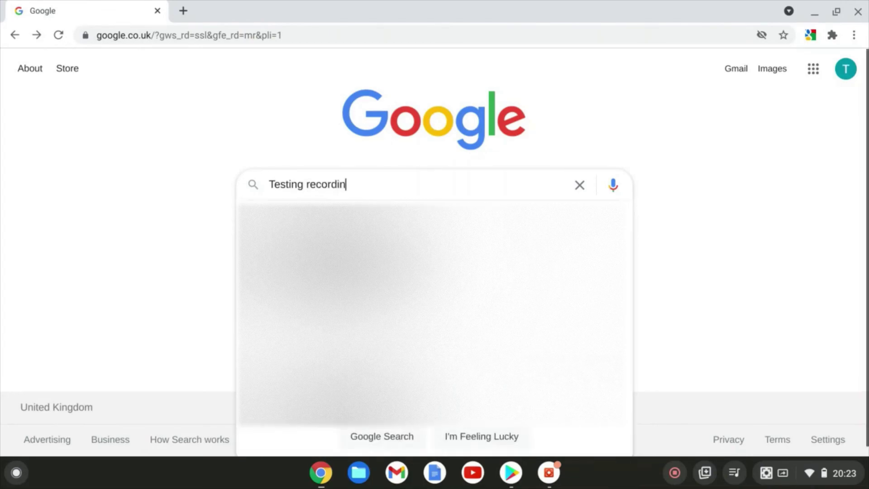
pyautogui.write('g AGAIN!')
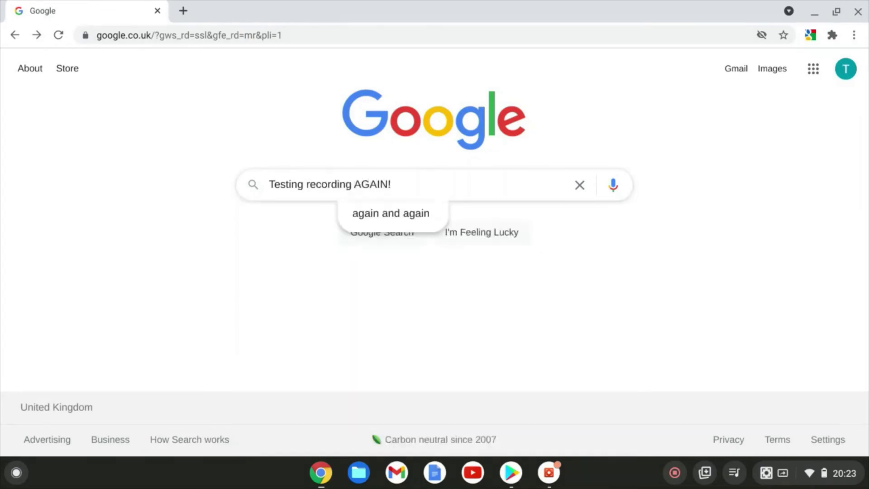
pyautogui.click(580, 283)
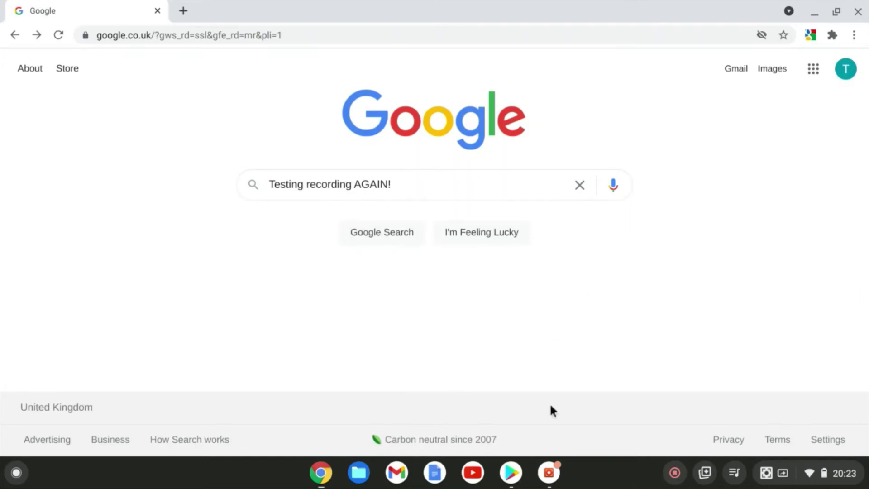
pyautogui.click(548, 472)
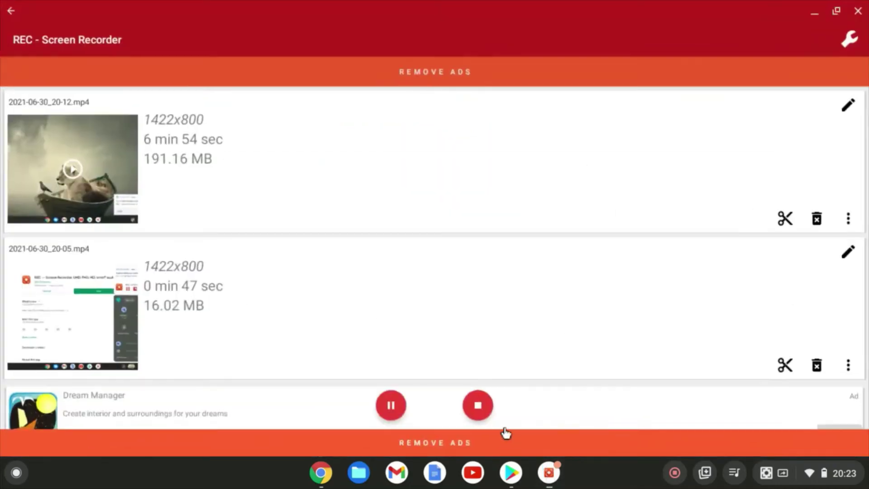
# Stop the REC recording from its Quick Settings notification, then close Quick Settings.
pyautogui.click(480, 410)
pyautogui.click(833, 473)
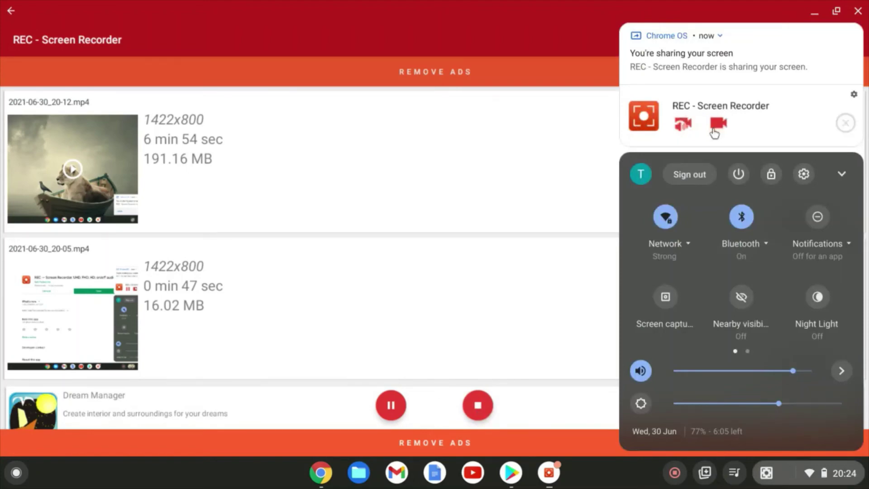
pyautogui.click(714, 129)
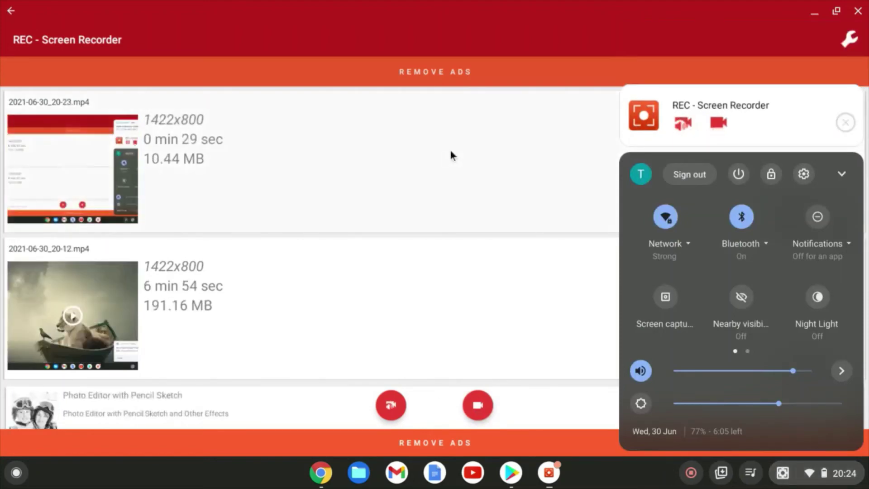
pyautogui.click(382, 151)
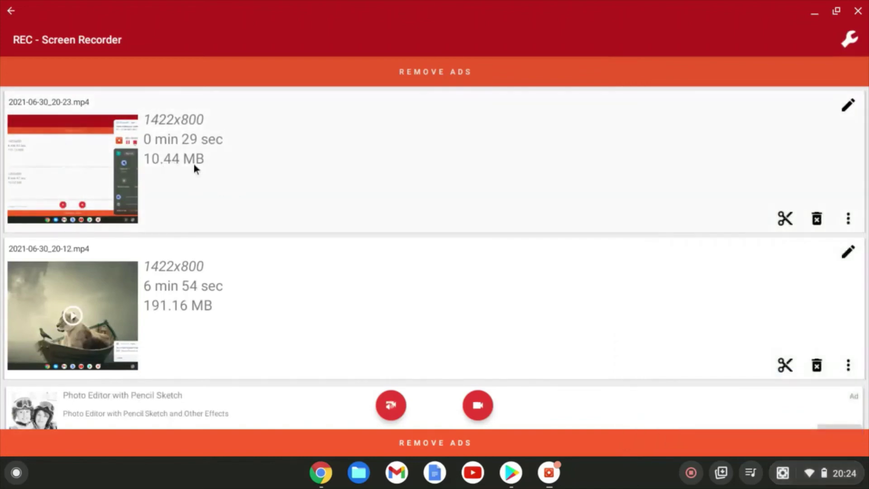
# Play the newest 29-second recording in Chrome's video player, then minimize the Chrome window.
pyautogui.click(97, 188)
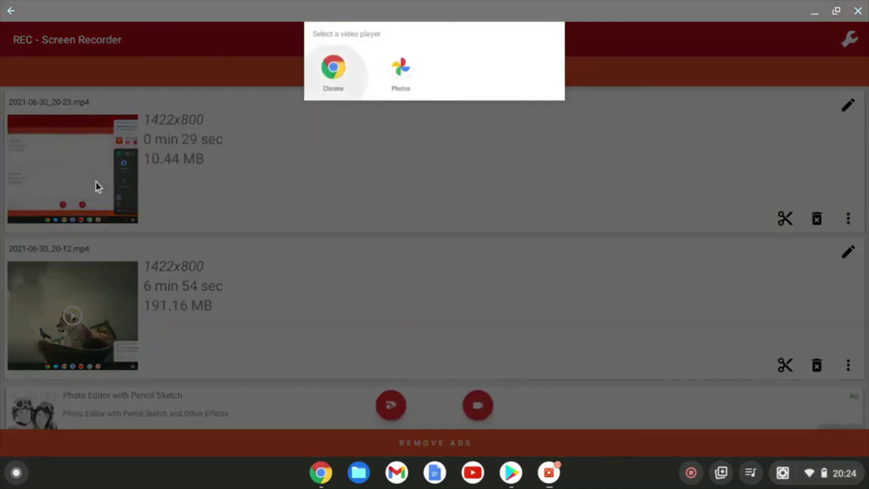
pyautogui.click(335, 68)
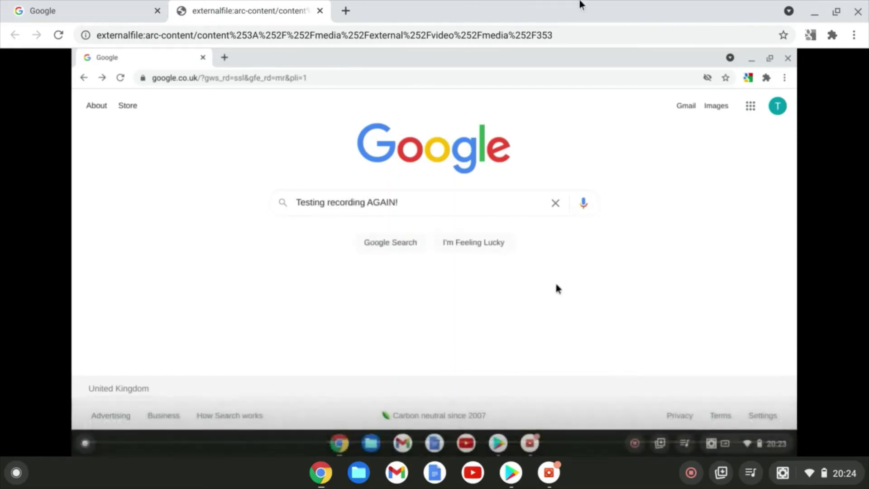
pyautogui.click(815, 13)
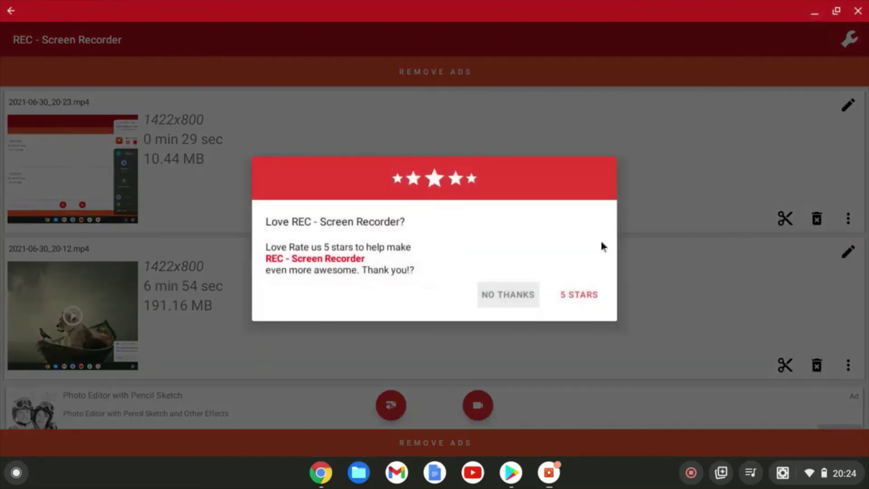
# Decline the rating prompt and share 2021-06-30_20-23.mp4 via Save to Files.
pyautogui.click(523, 297)
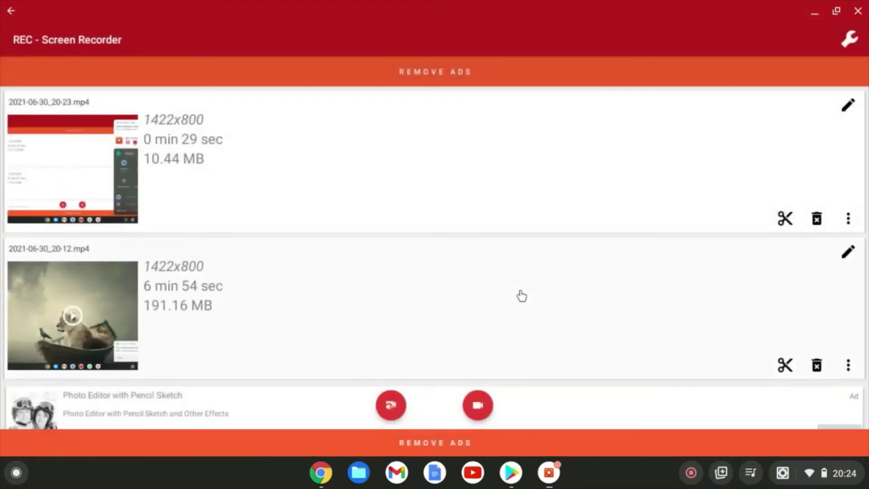
pyautogui.click(850, 220)
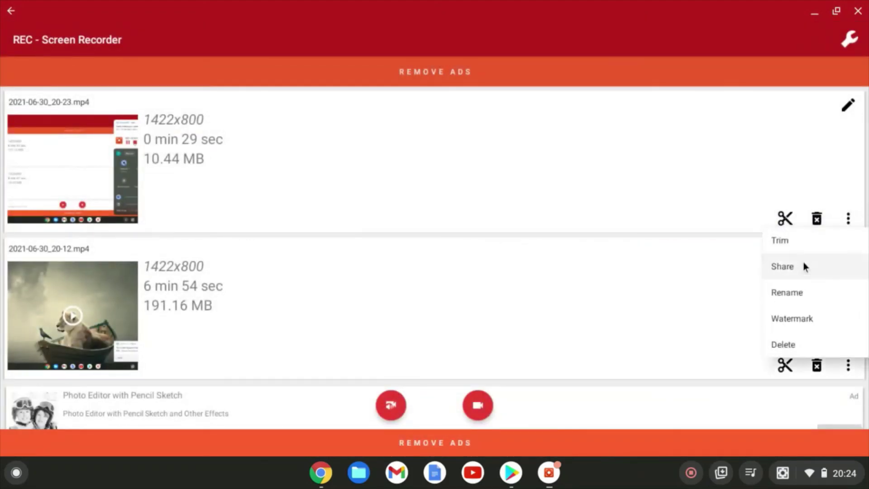
pyautogui.click(800, 267)
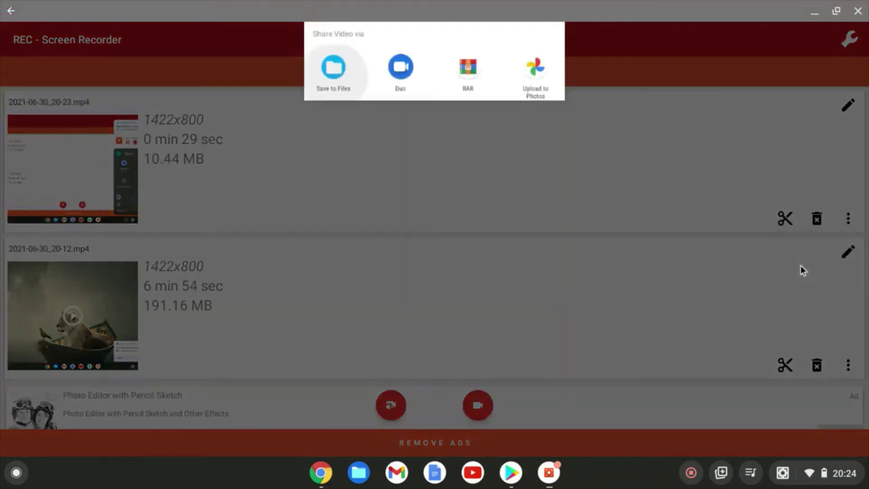
pyautogui.click(338, 70)
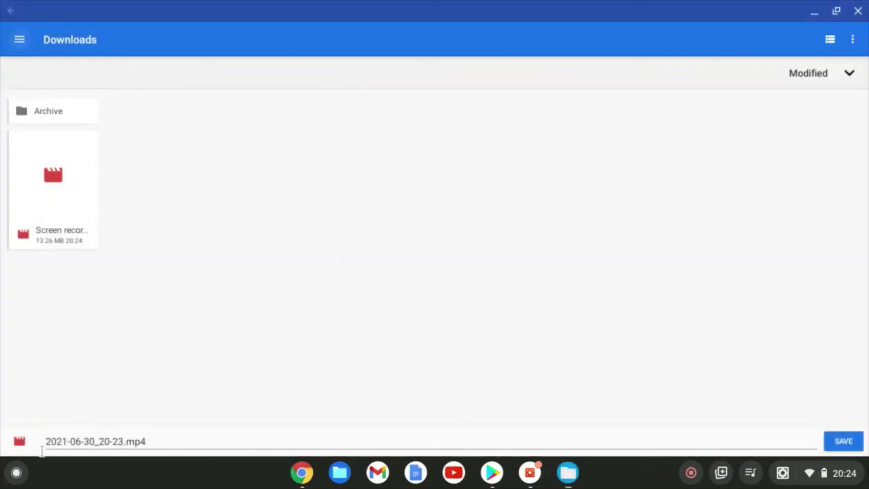
# Save 2021-06-30_20-23.mp4 into the Downloads folder.
pyautogui.click(47, 443)
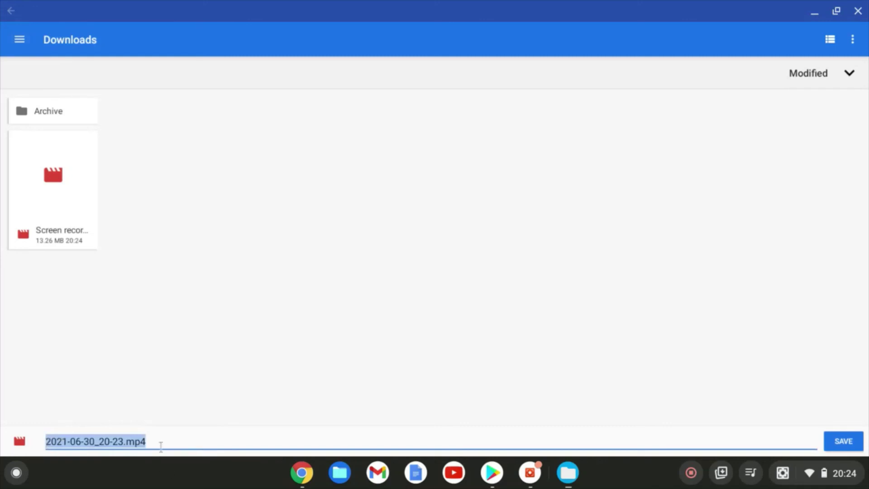
pyautogui.click(848, 446)
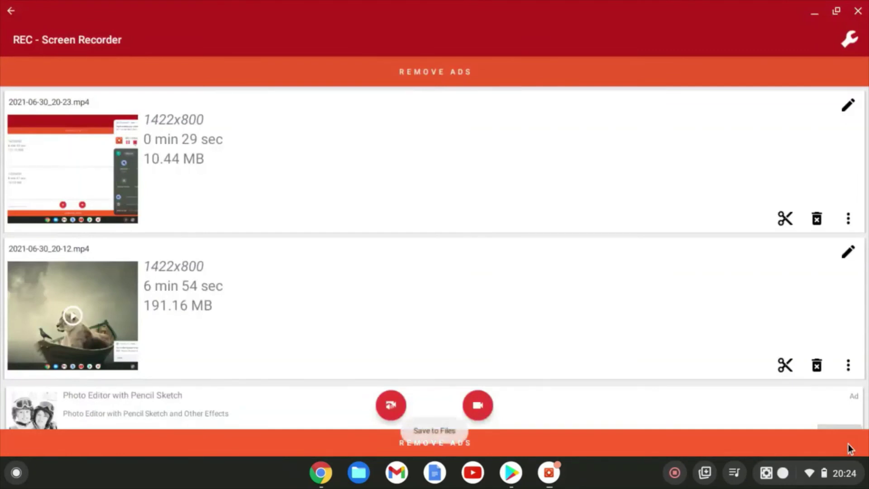